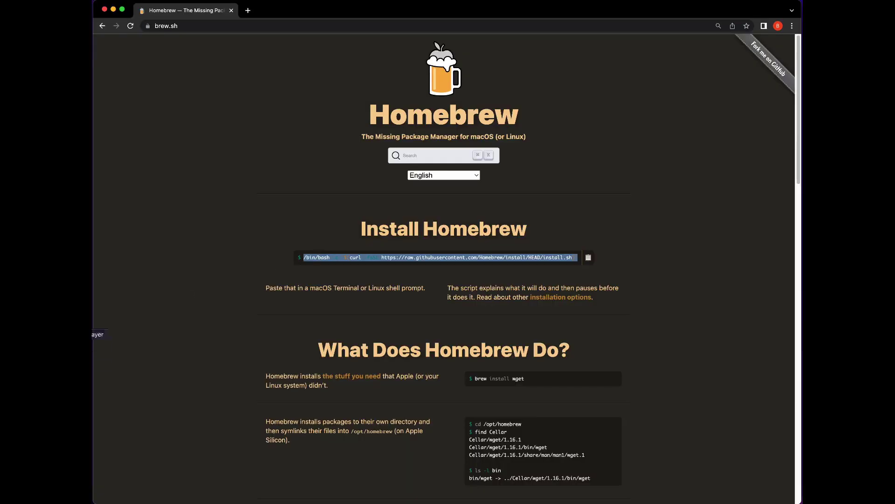
Switch from Chrome to the Terminal window with the Homebrew install command copied.
key(super+Tab)
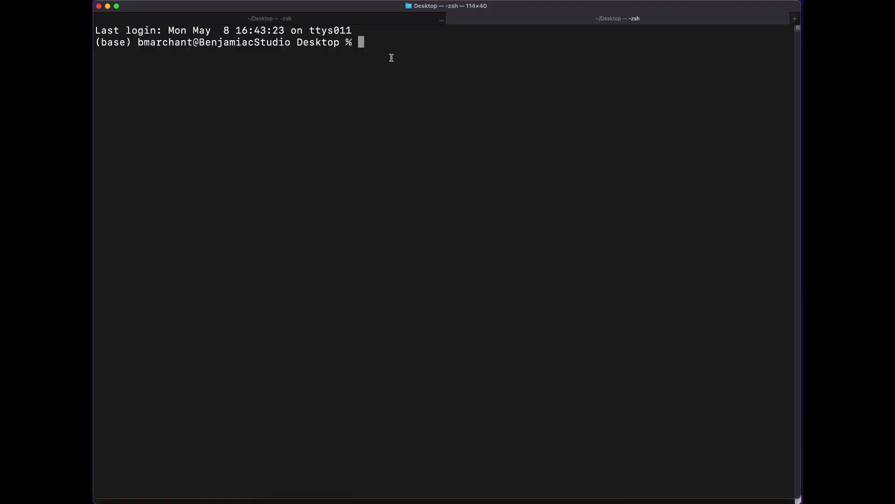
Run the pasted Homebrew installer, brew install gcc, and check gfortran reports 13.1.0.
text(/bin/bash -c "$(curl -fsSL https://raw.githubusercontent.com/Homebrew/install/HEAD/install.sh)")
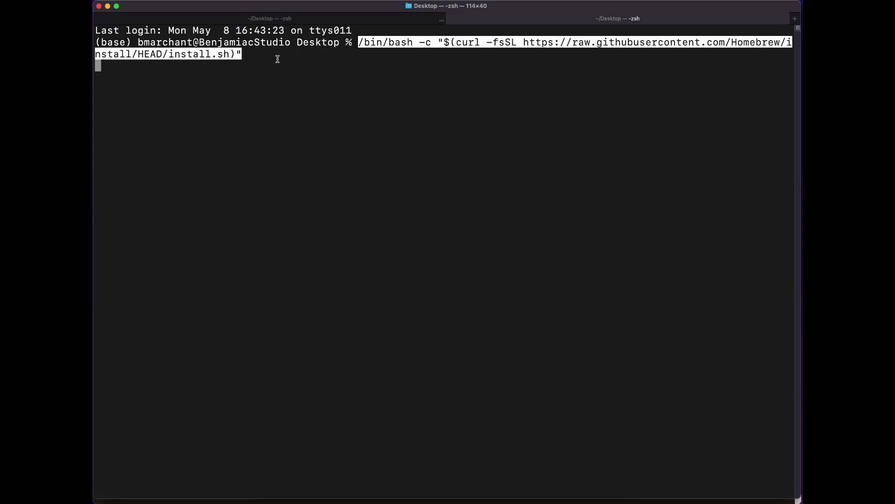
key(Return)
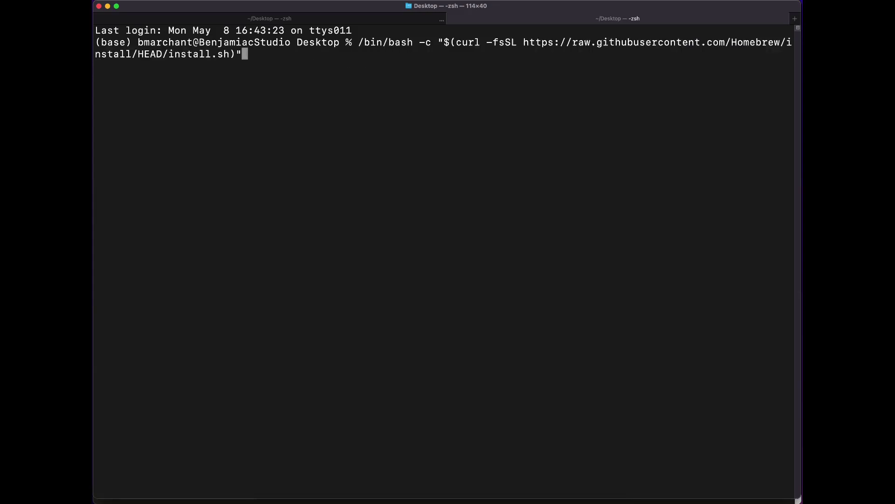
key(ctrl+u)
text(brew instal)
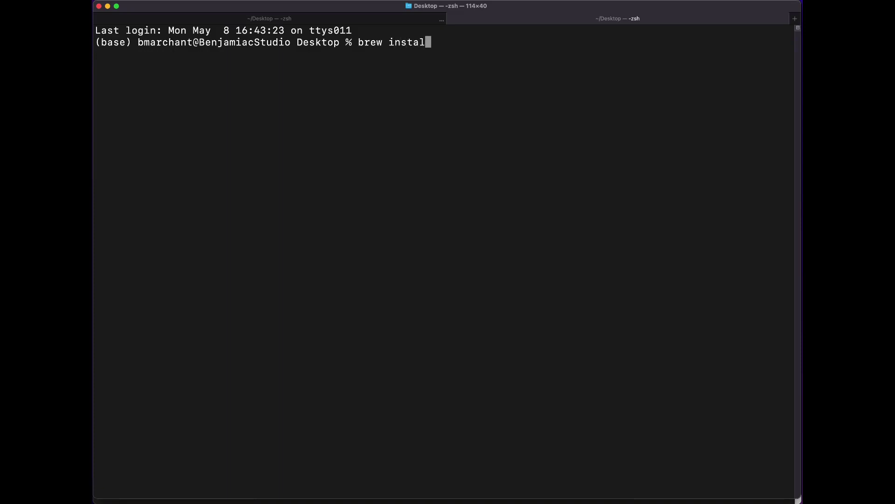
text(l gc)
text(c)
key(Return)
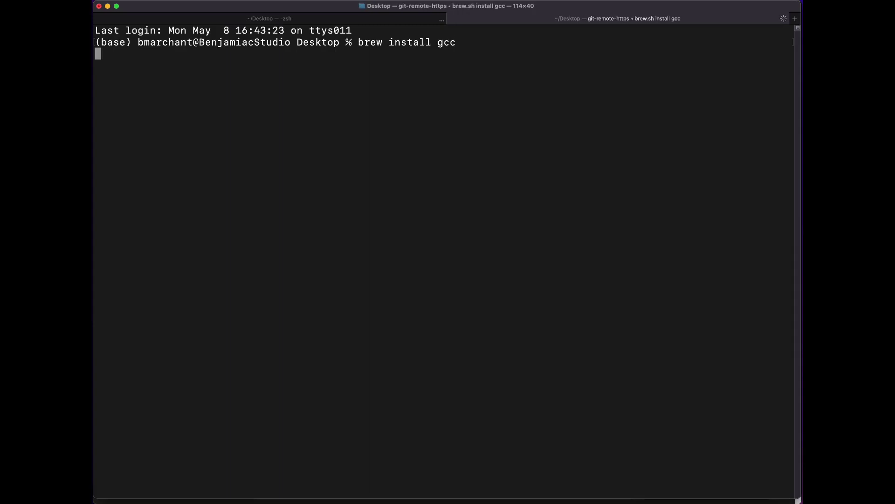
text(gfortran --ve)
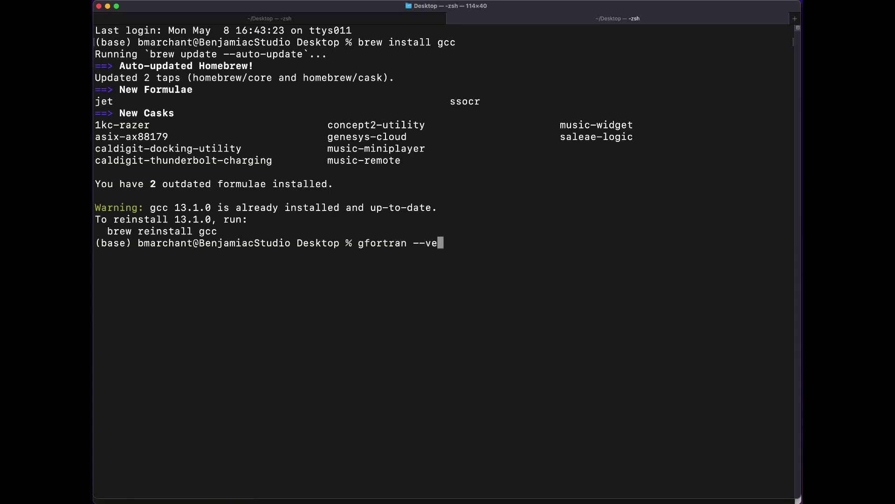
text(rsion)
key(Return)
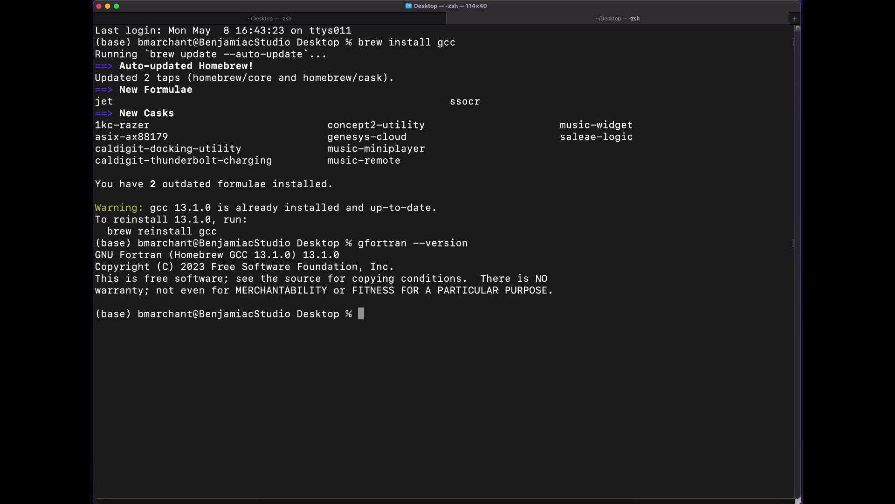
text(touch )
text(hello.f90)
Create an empty hello.f90 file and open it in vi.
key(Return)
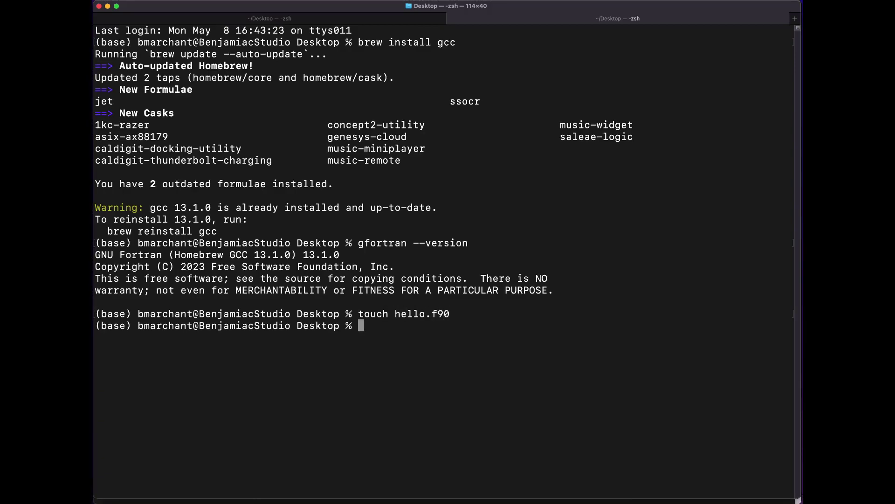
text(vi h)
key(Tab)
text(el)
key(Tab)
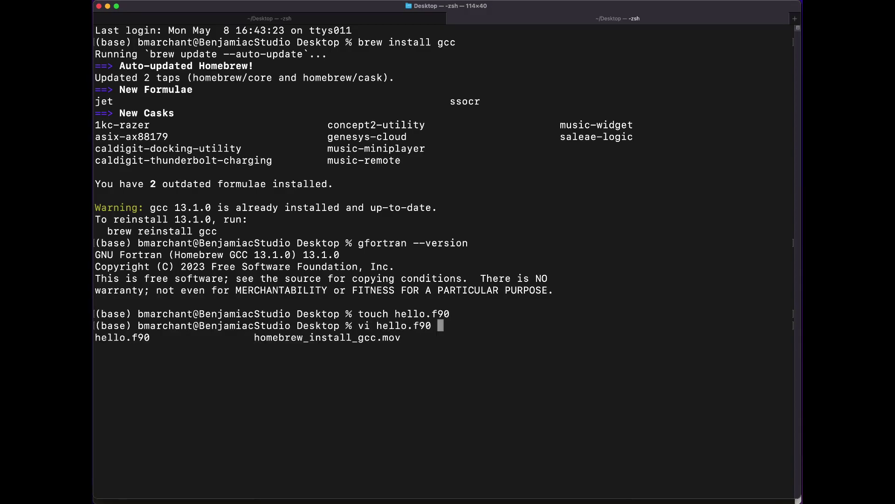
key(Return)
text(i)
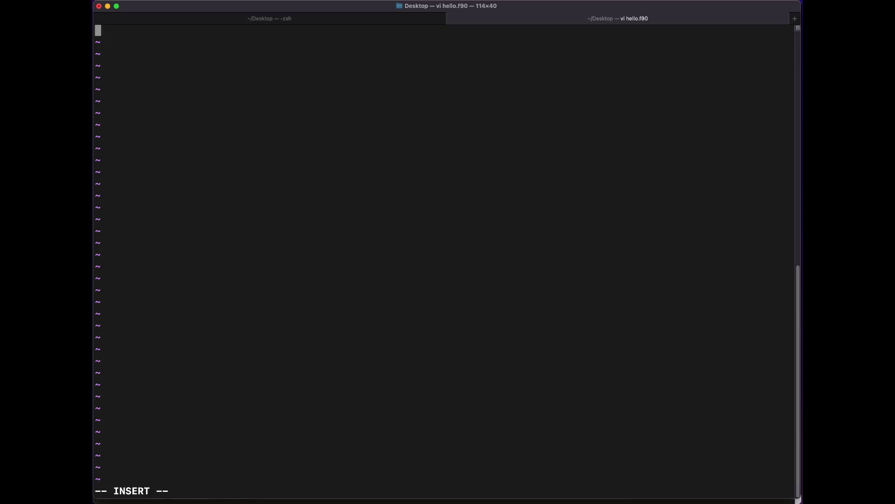
text(Progr)
text(am Hello)
Write Program Hello, an indented print of 'Hello World', and End Program, then save with :wq.
key(Return)
key(Tab)
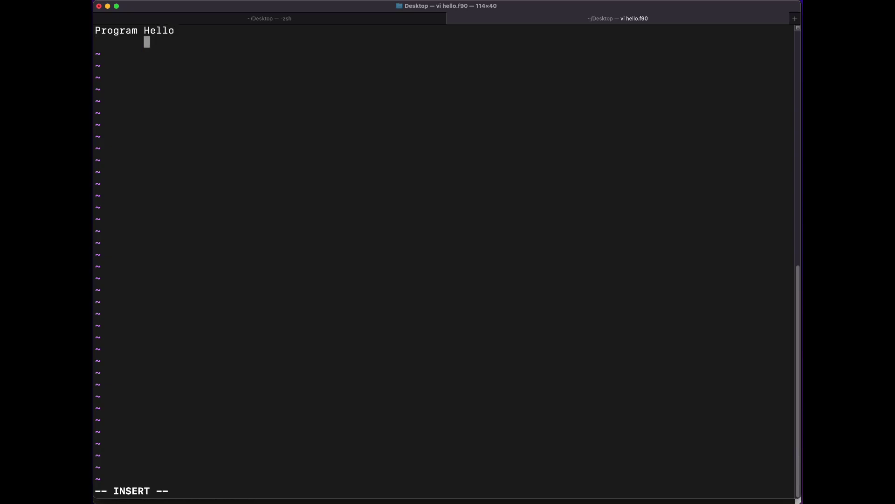
text(Print )
text(*,)
text( ")
text(")
key(Left)
text(Hello World)
key(Right)
key(Return)
text(End )
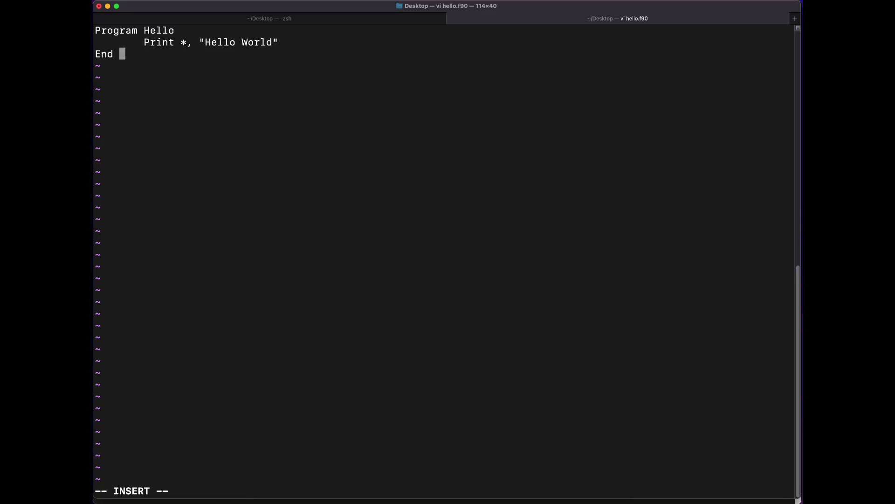
text(Program)
key(Escape)
text(:)
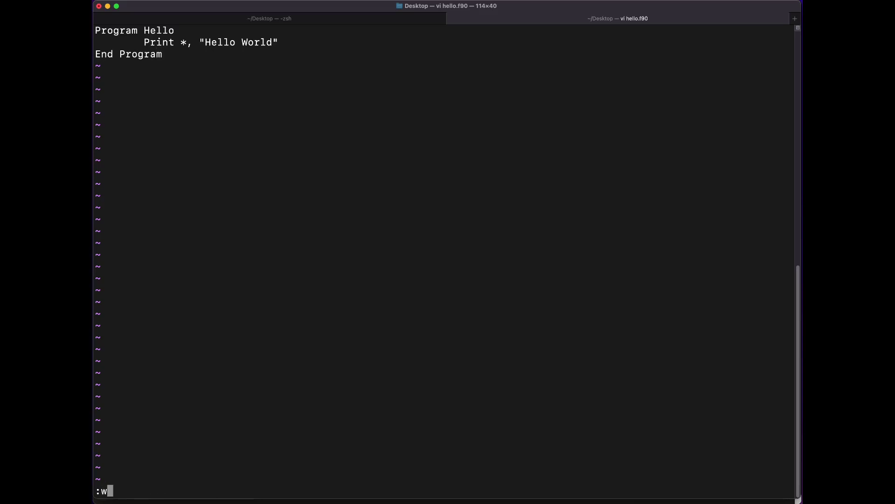
text(wq)
key(Return)
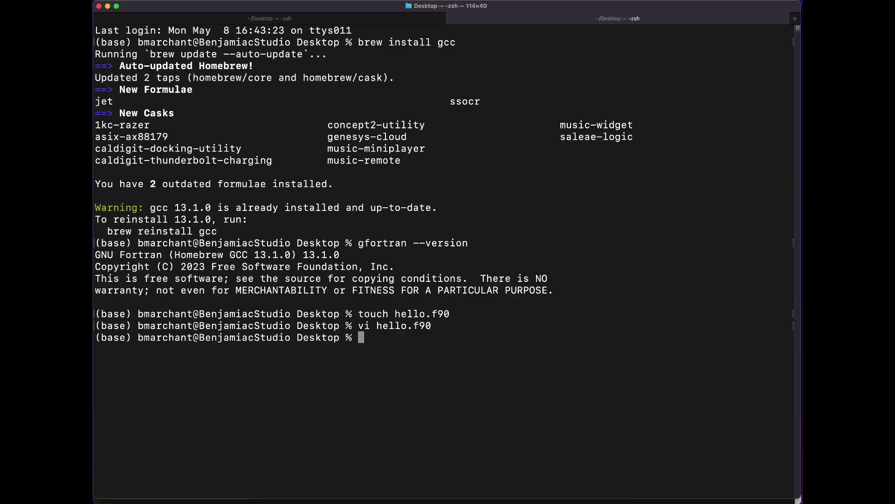
text(gf)
text(ortran h)
text(ello)
Compile hello.f90 with gfortran -o hello, which fails with an ld tapi linker error.
key(Tab)
text(-o hello)
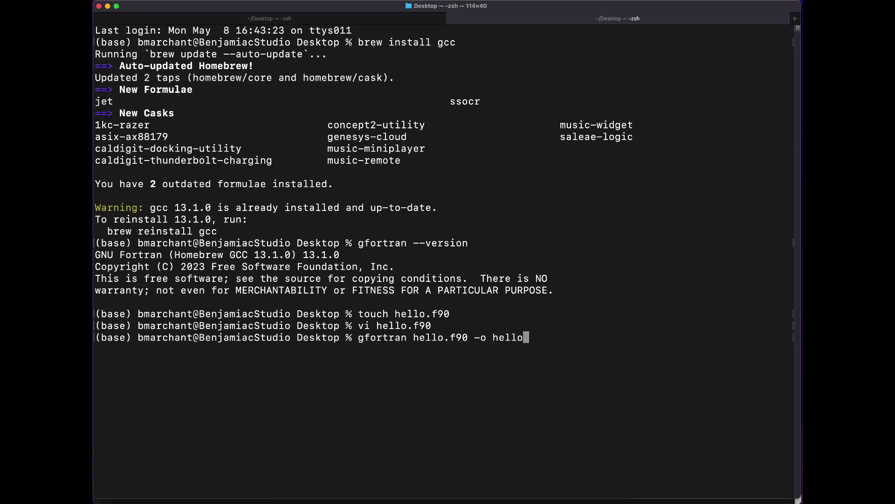
key(Return)
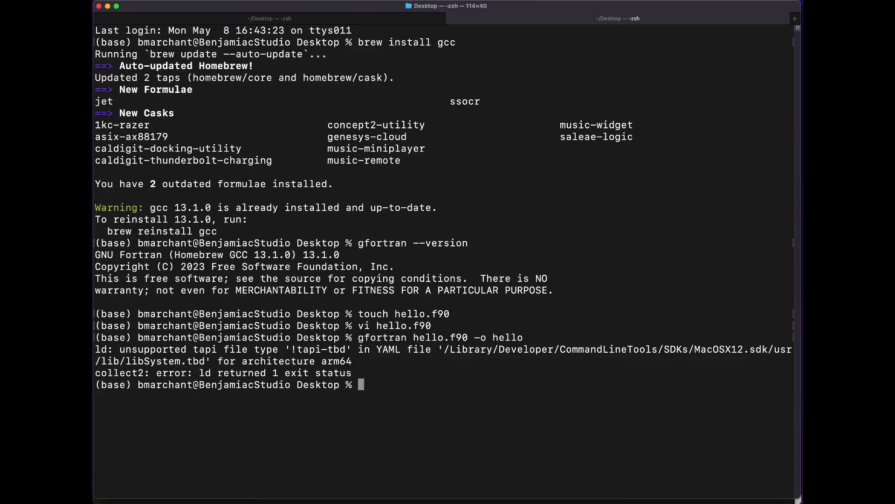
text(conda dea)
text(ctivate)
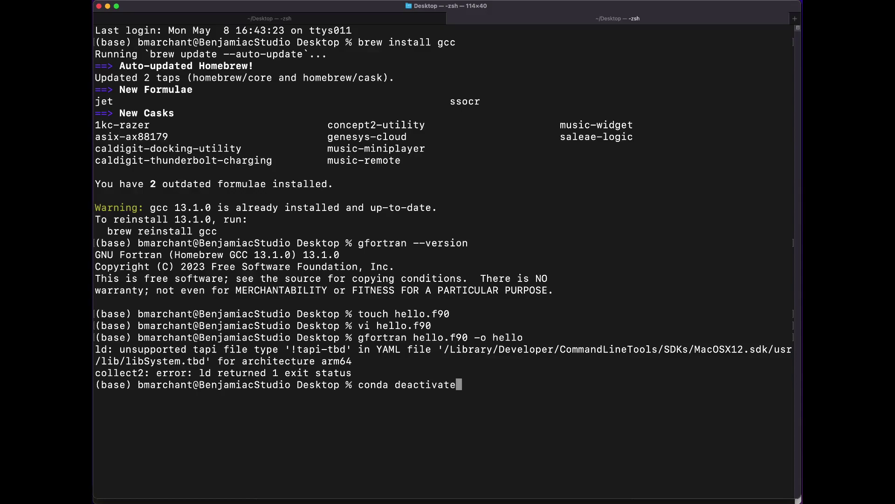
Deactivate conda and rerun gfortran hello.f90 -o hello, now compiling without errors.
key(Return)
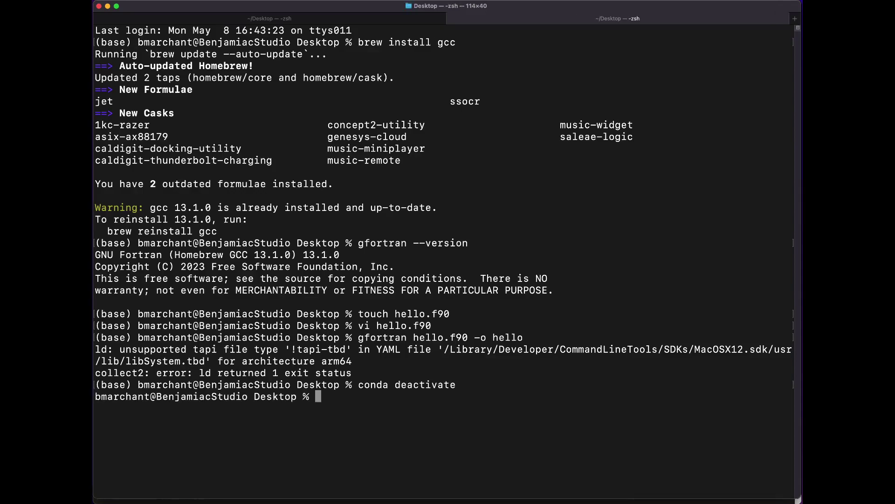
key(Up)
key(Up)
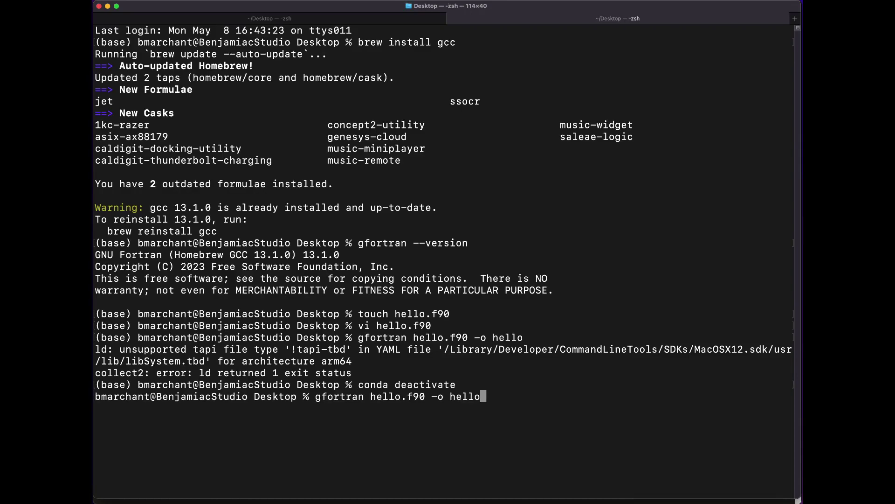
key(Return)
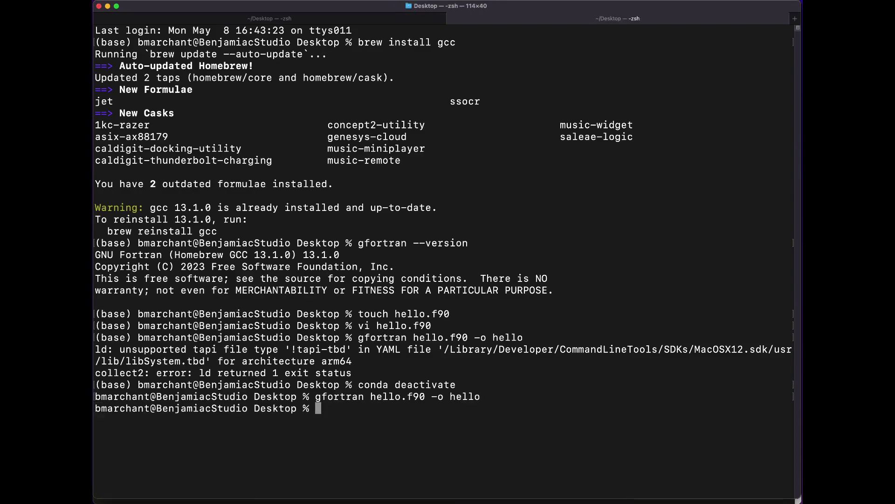
text(pwd)
Run the hello executable via its Desktop path from pwd, printing "Hello World".
key(Return)
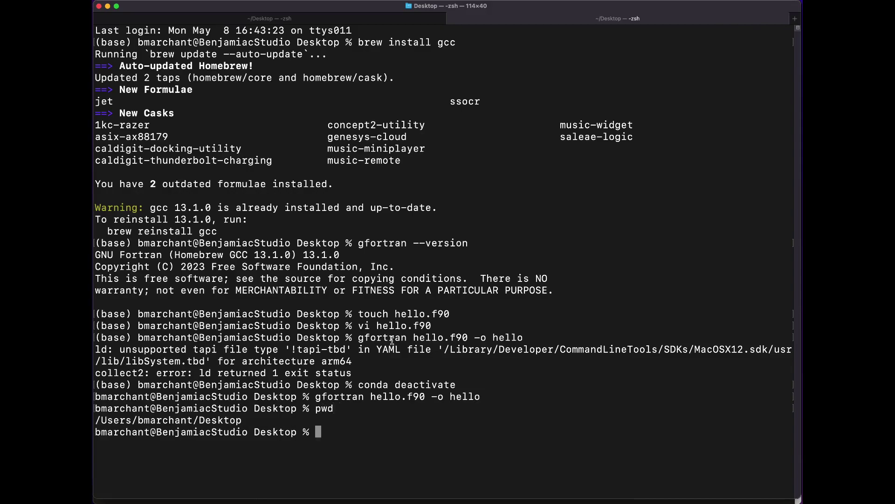
drag(244, 419, 96, 420)
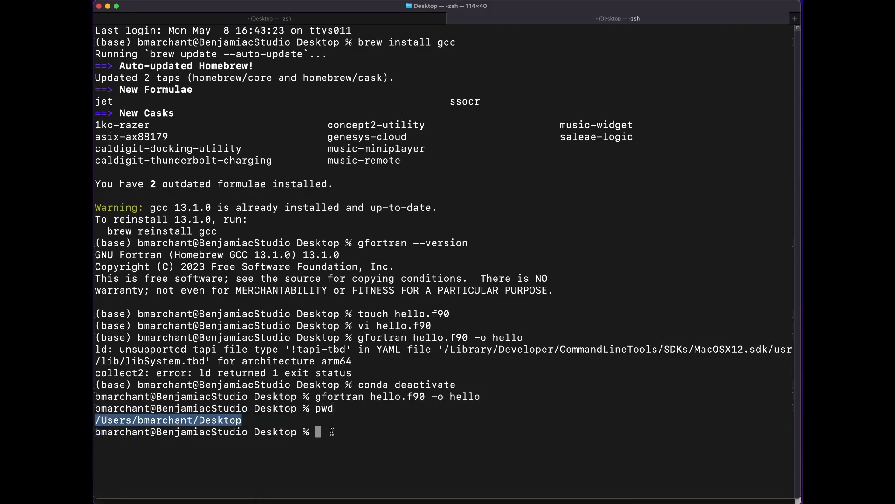
text(/Users/bmarchant/Desktop)
key(Right)
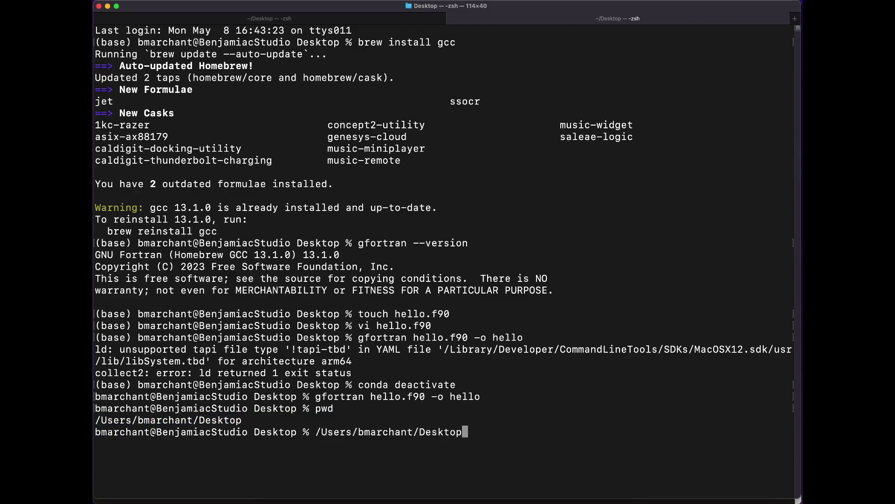
text(/hello)
key(Return)
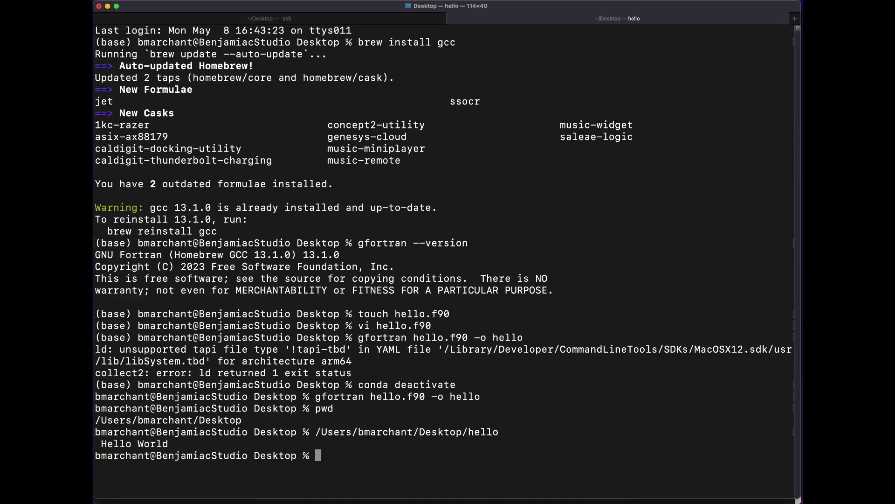